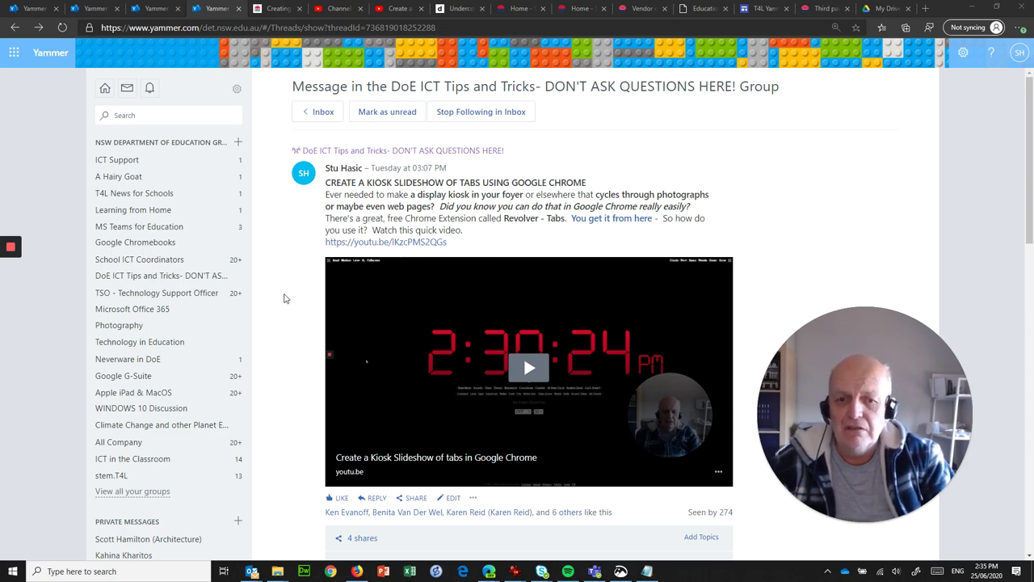
Step: Minimize Chrome to reveal the chrometest.cmd Notepad window and nudge it slightly right
scroll(277, 296, "down", 1)
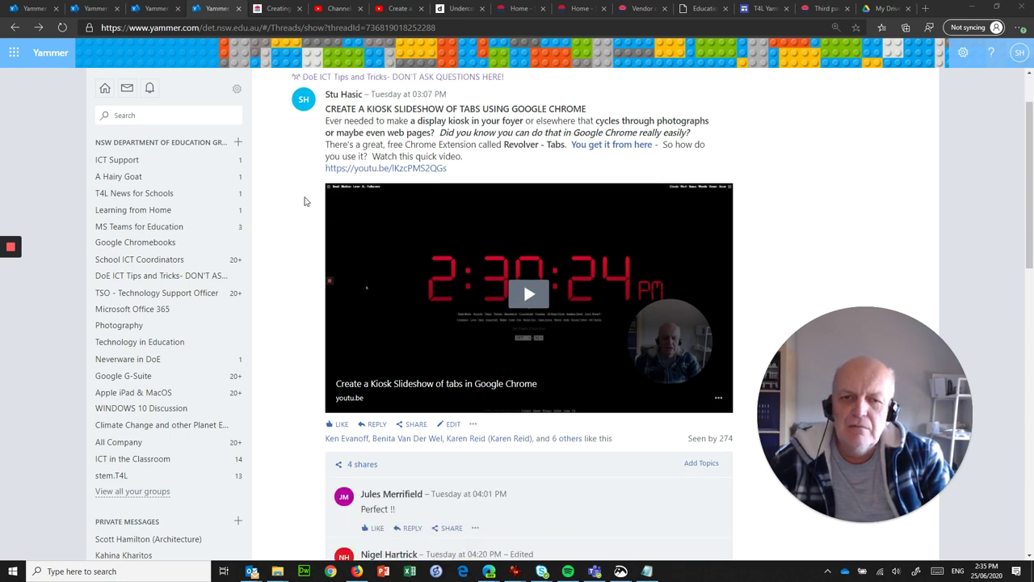
scroll(273, 304, "down", 4)
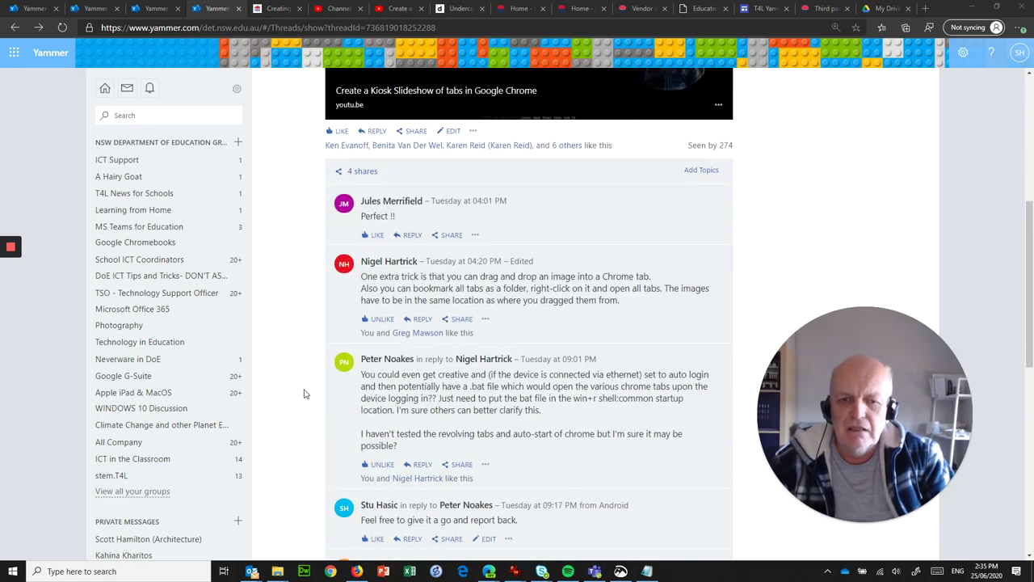
scroll(332, 388, "down", 6)
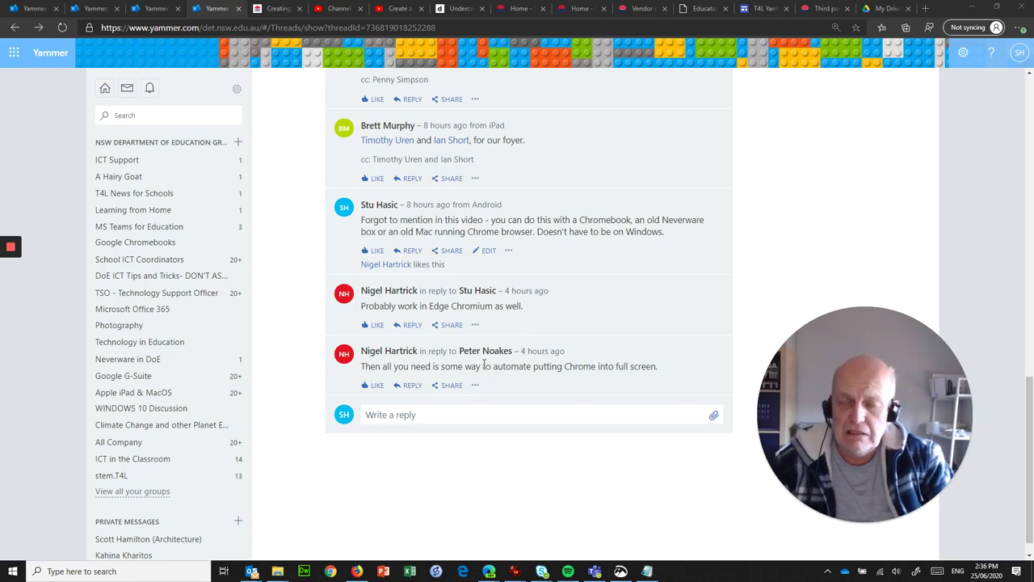
scroll(483, 363, "up", 5)
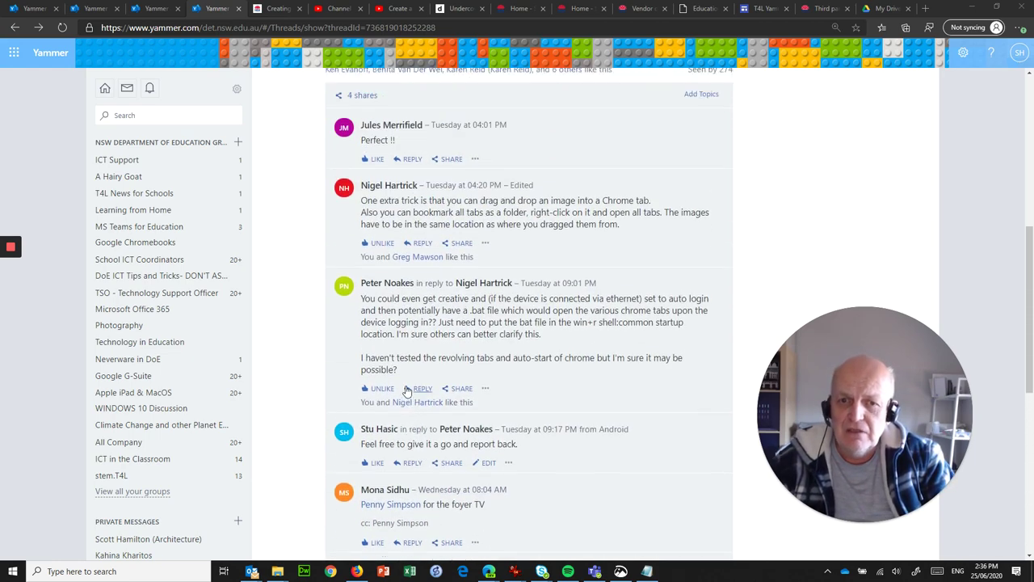
scroll(332, 392, "up", 2)
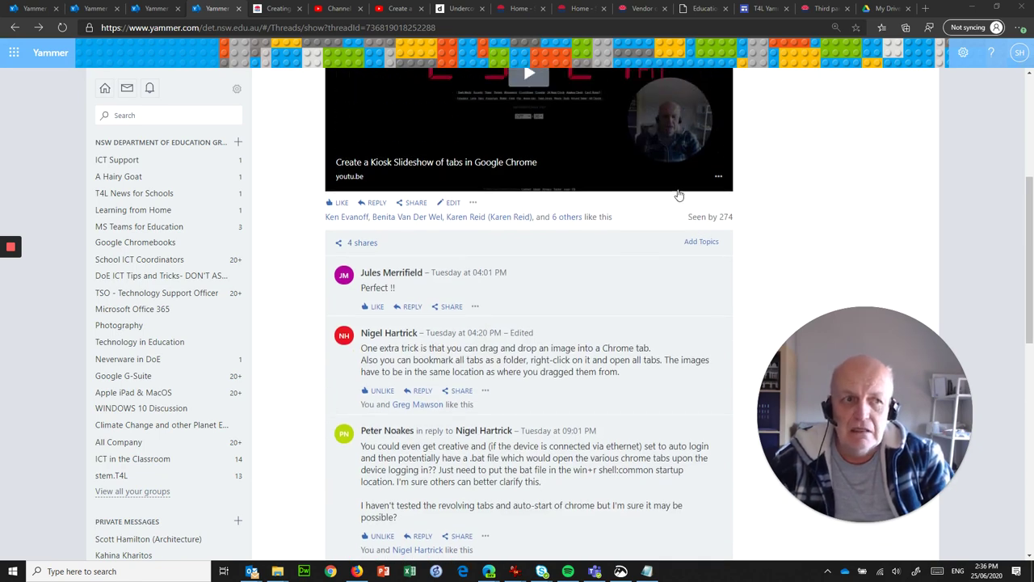
scroll(537, 346, "up", 3)
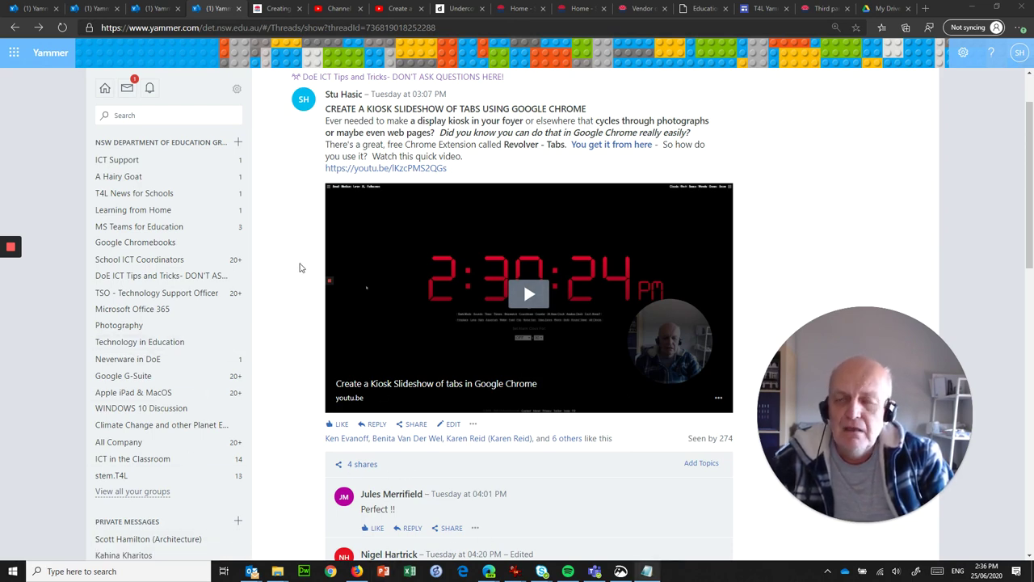
scroll(295, 342, "down", 15)
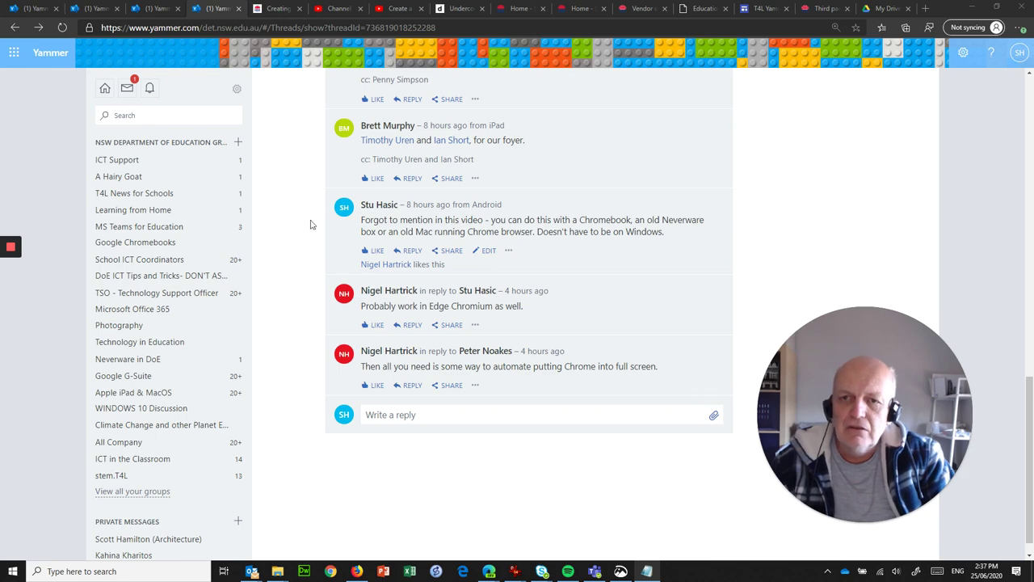
left_click(975, 10)
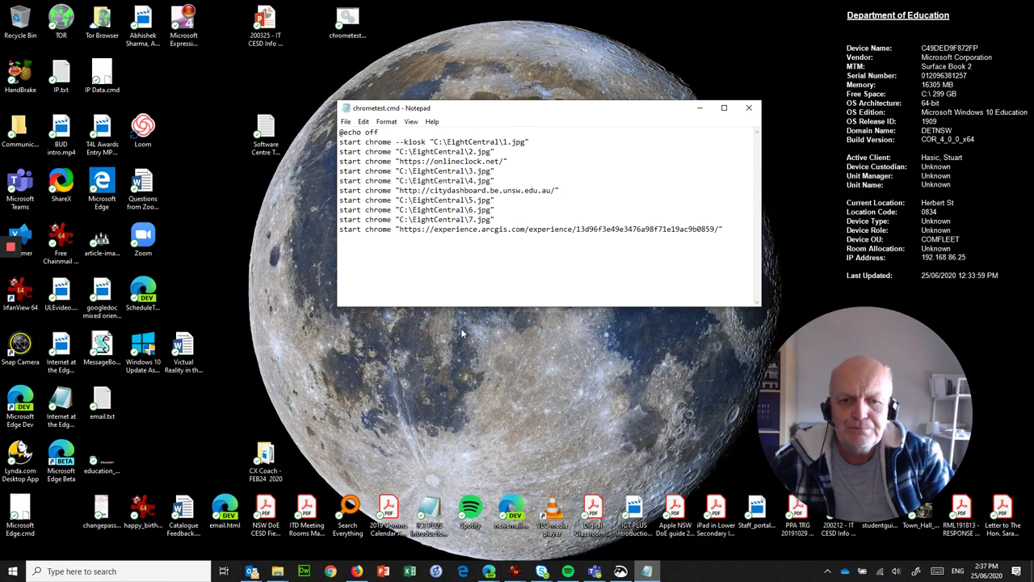
left_click_drag(522, 112, 581, 103)
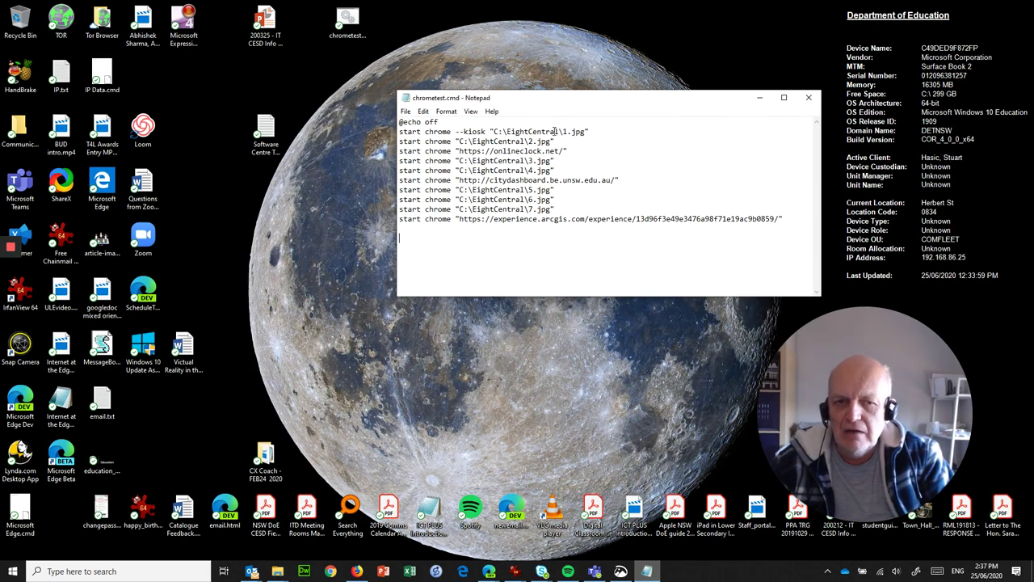
Step: Save the Revolver - Tabs extension options with 10 seconds per tab and Auto Start enabled
left_click(356, 571)
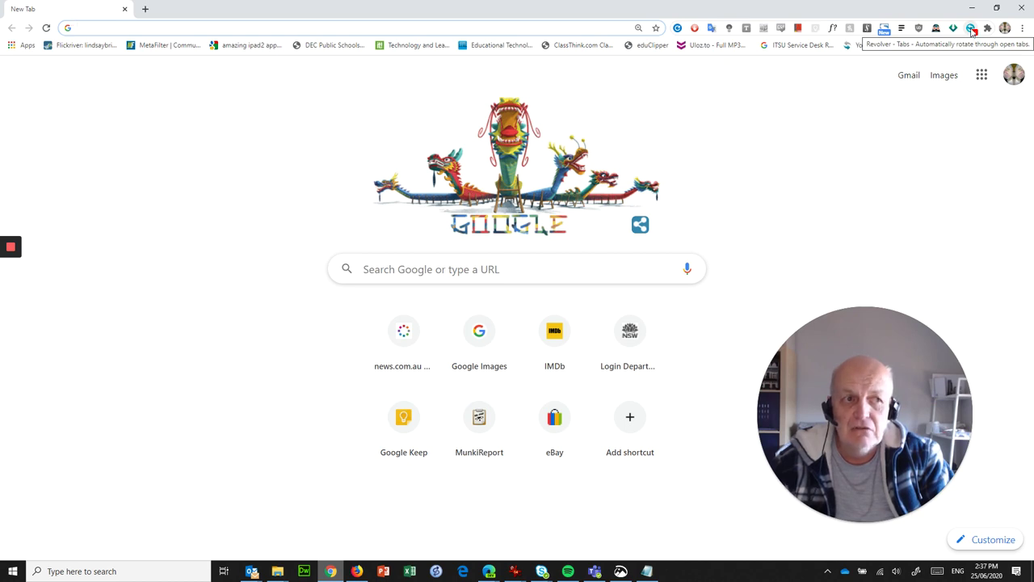
right_click(972, 31)
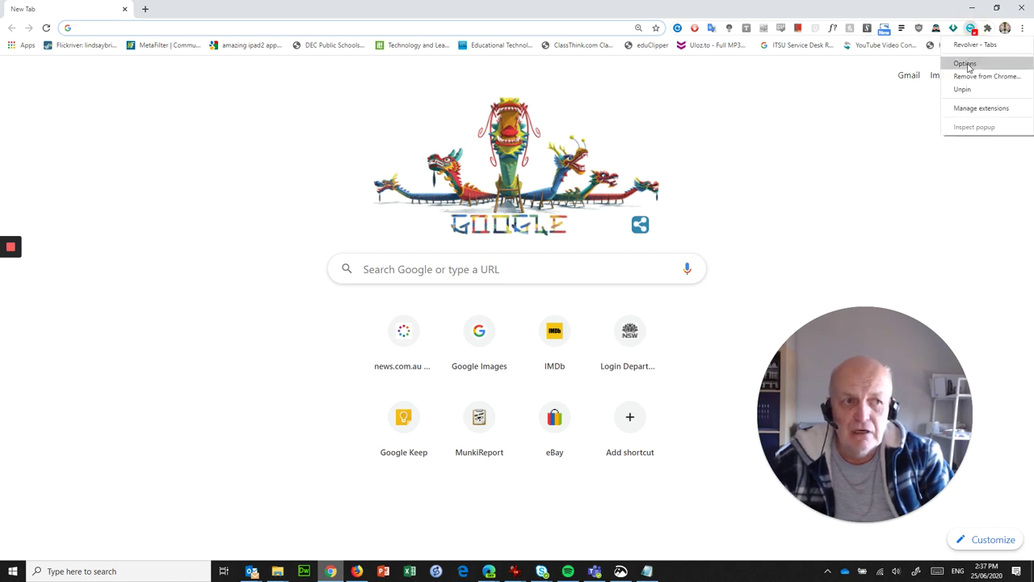
left_click(966, 64)
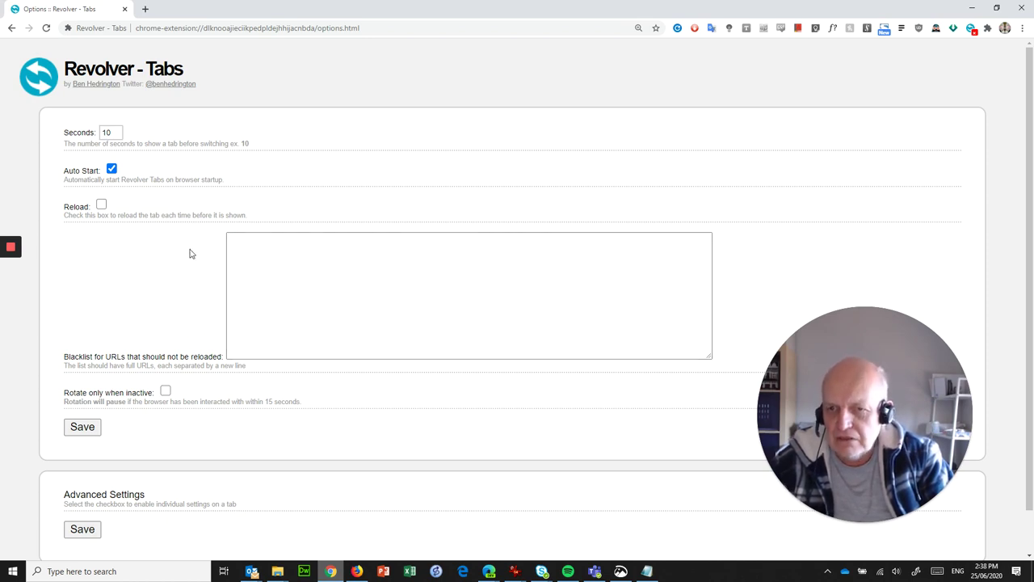
left_click(85, 434)
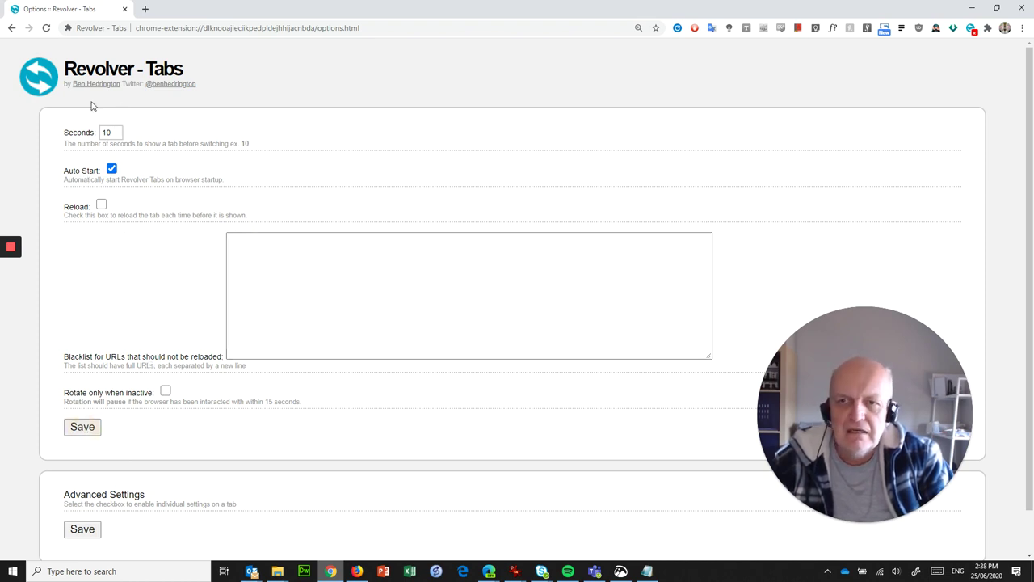
Step: Close the Revolver - Tabs options tab, shift the chrometest.cmd window left, and bring up File Explorer
left_click(125, 9)
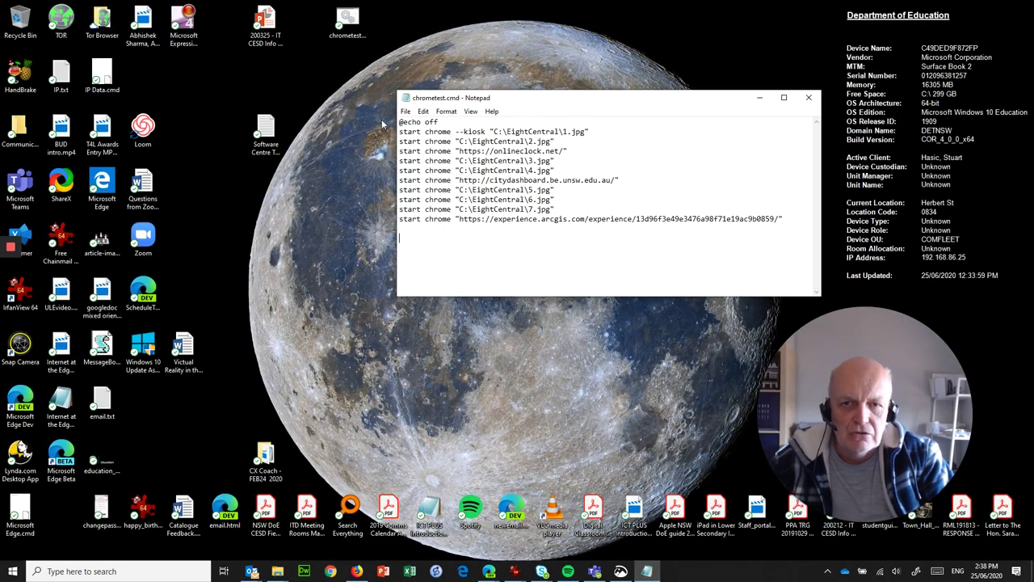
left_click(573, 132)
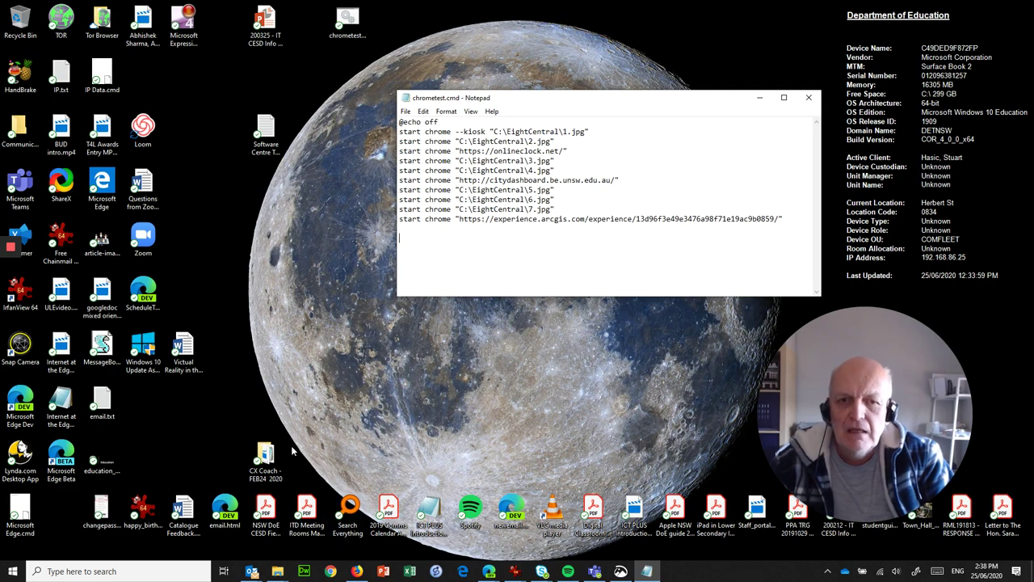
left_click_drag(554, 101, 473, 104)
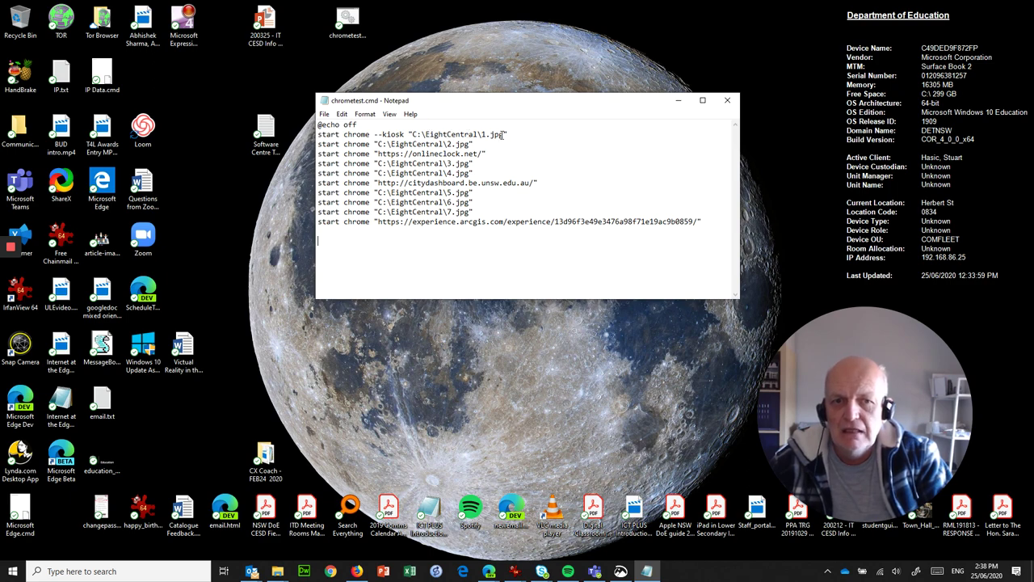
left_click(277, 571)
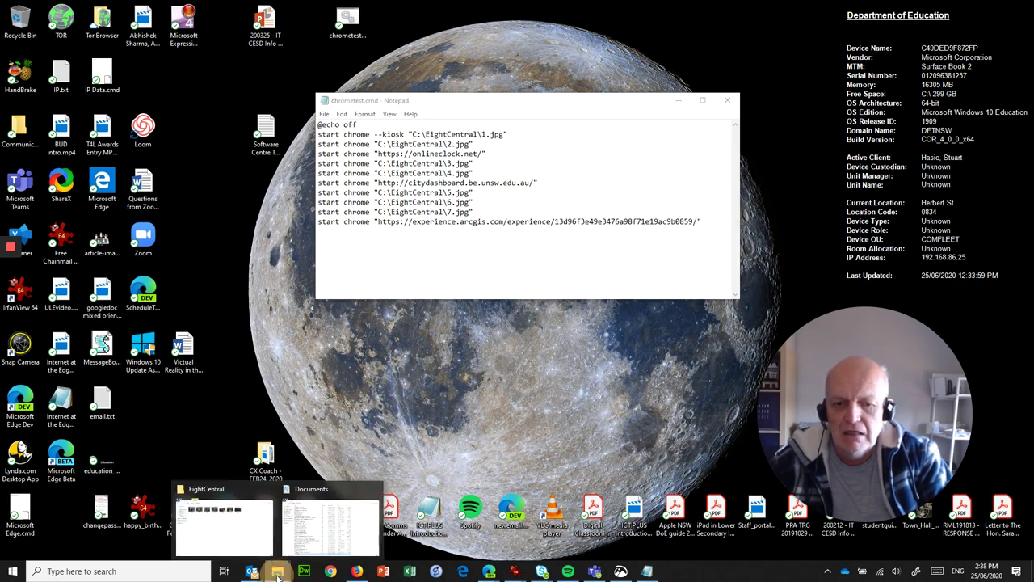
Step: Open the EightCentral photos folder and display its path, C:\EightCentral
left_click(233, 522)
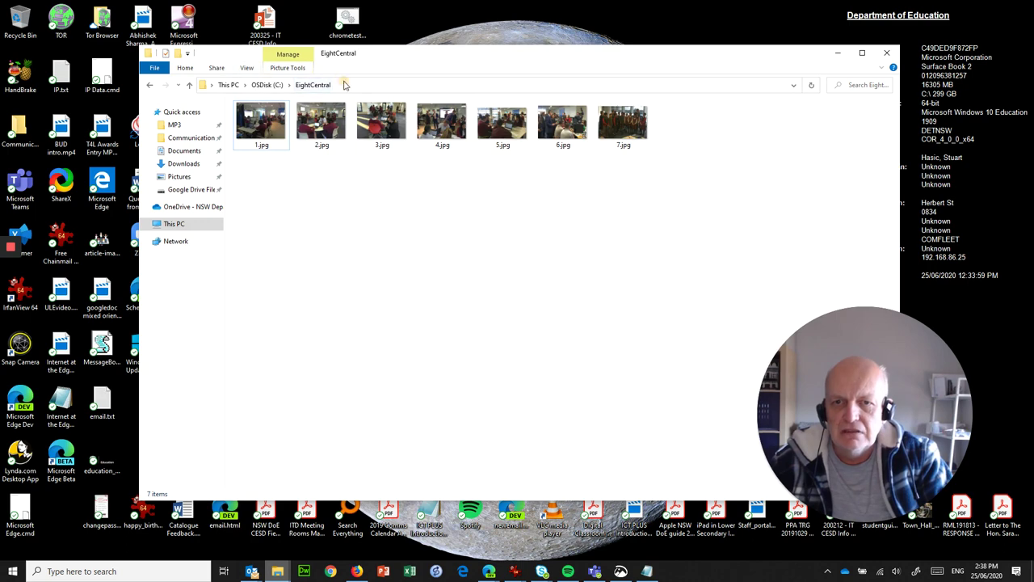
left_click(345, 85)
left_click(266, 167)
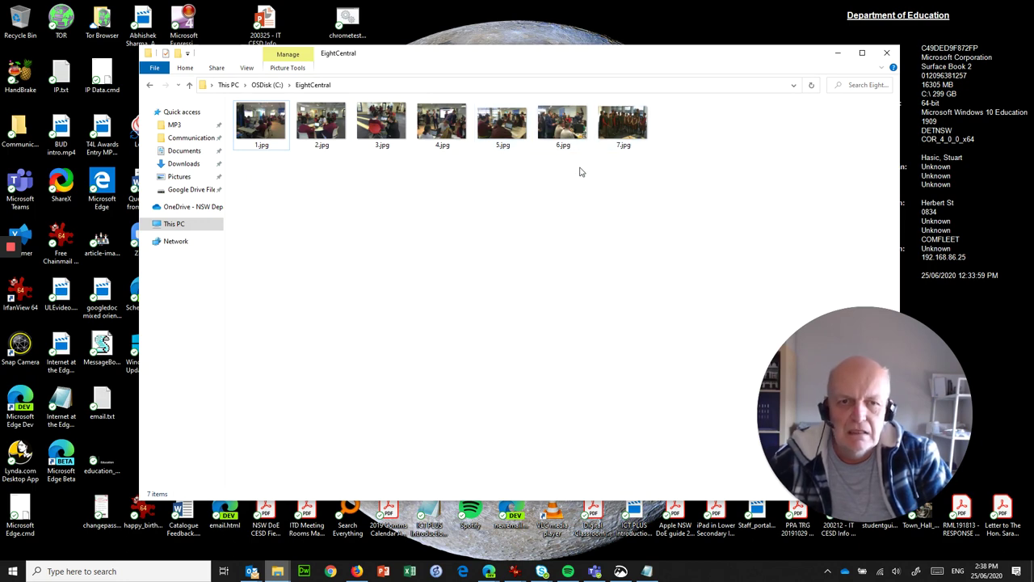
Step: Minimize the EightCentral folder window so chrometest.cmd in Notepad is visible
left_click(838, 53)
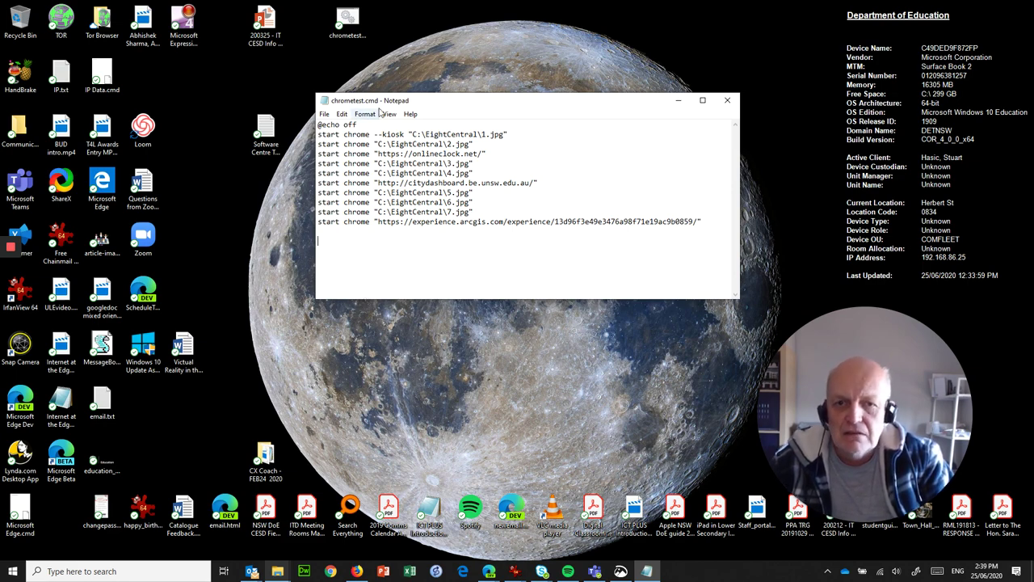
Step: Begin a Save As of chrometest.cmd, add a quote to the file name, then cancel
left_click(326, 116)
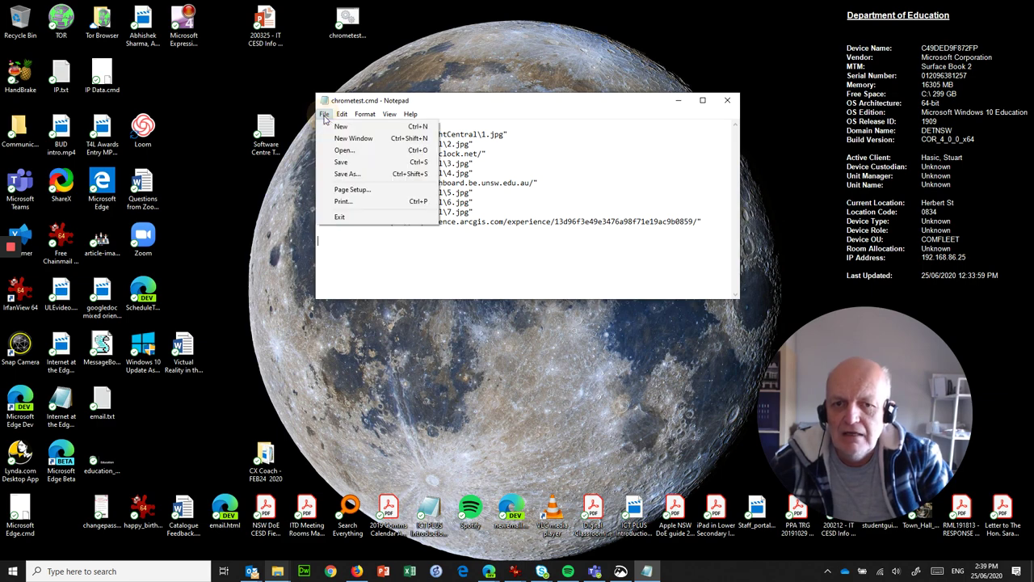
left_click(346, 174)
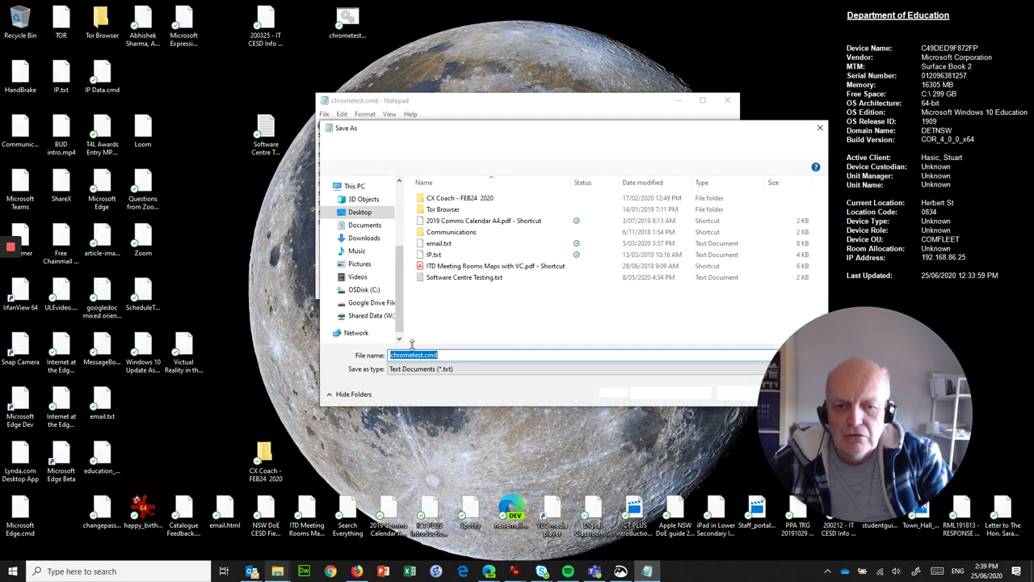
left_click(454, 354)
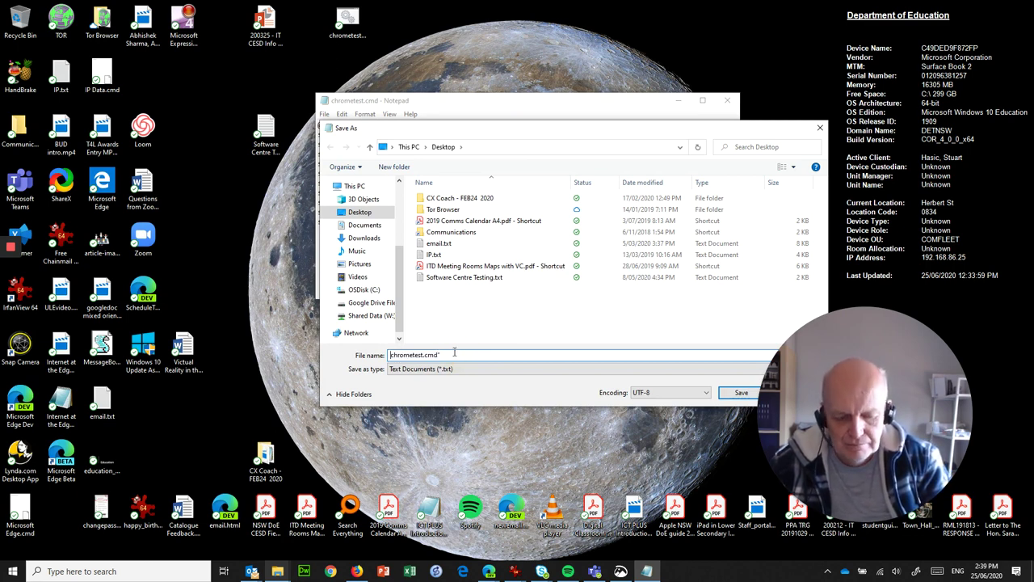
type("\"")
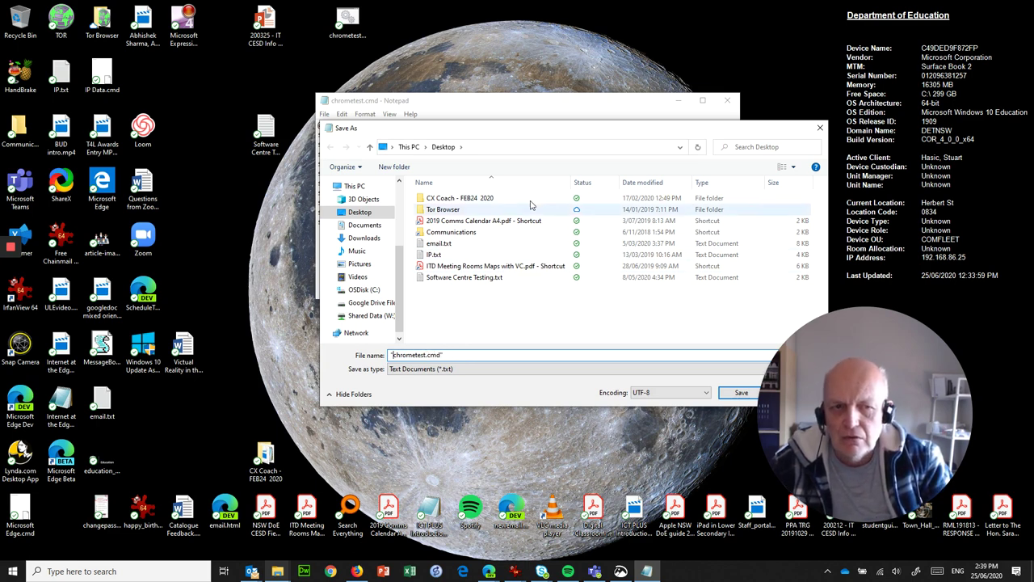
left_click_drag(561, 131, 483, 109)
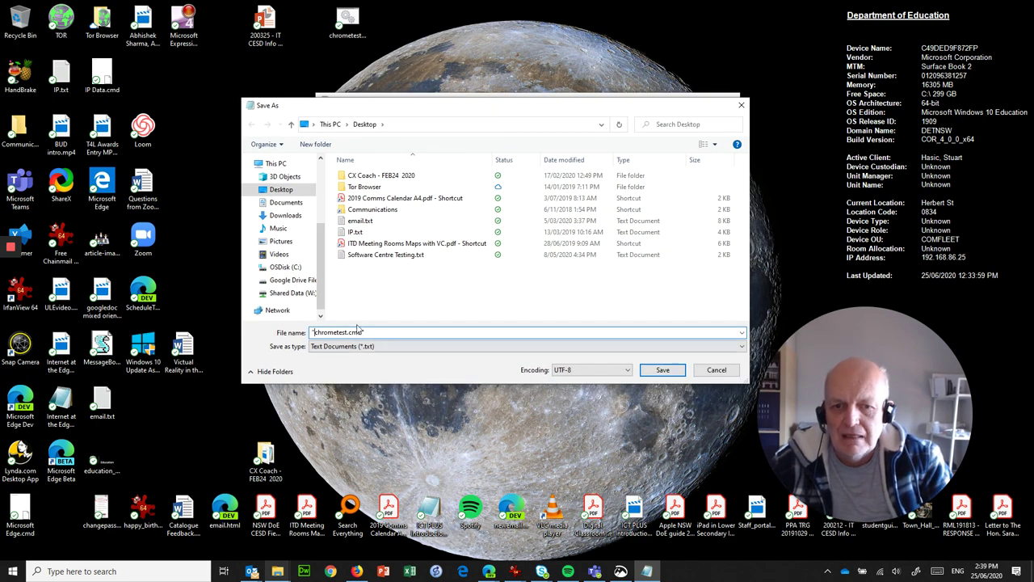
left_click(715, 372)
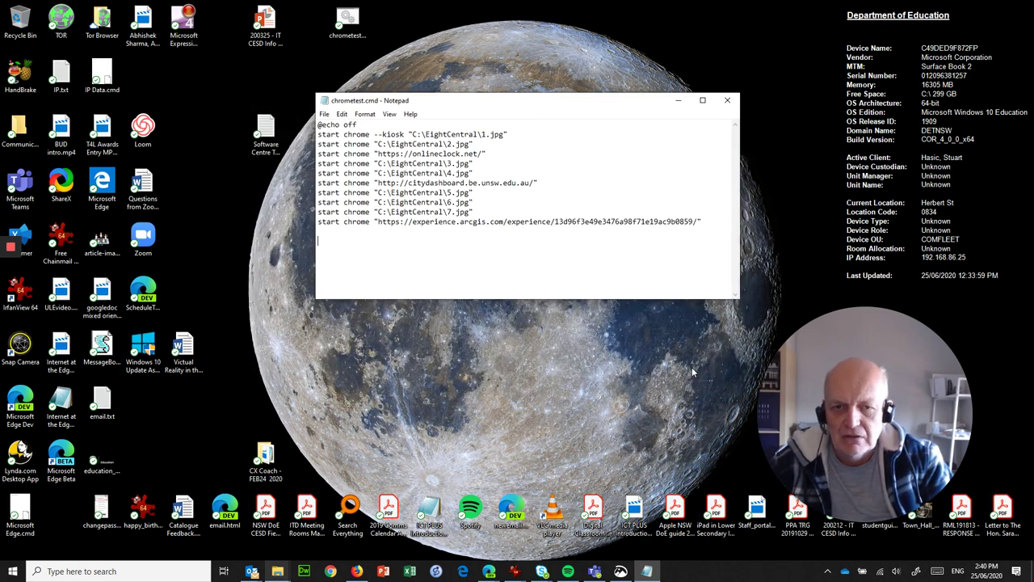
Step: Minimize Notepad, run chrometest.cmd to start Chrome in kiosk mode, and advance to the next page
left_click(678, 100)
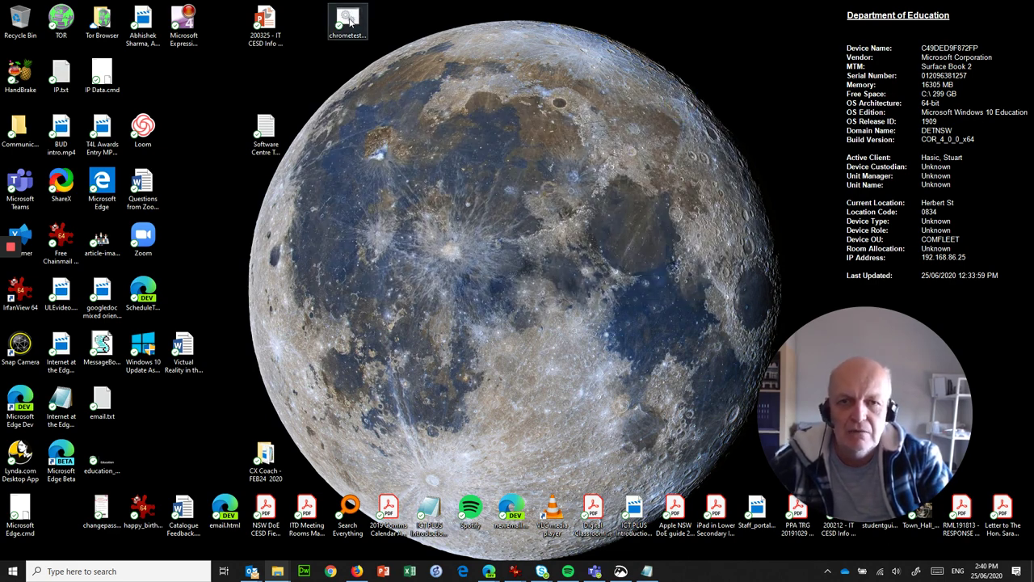
double_click(349, 23)
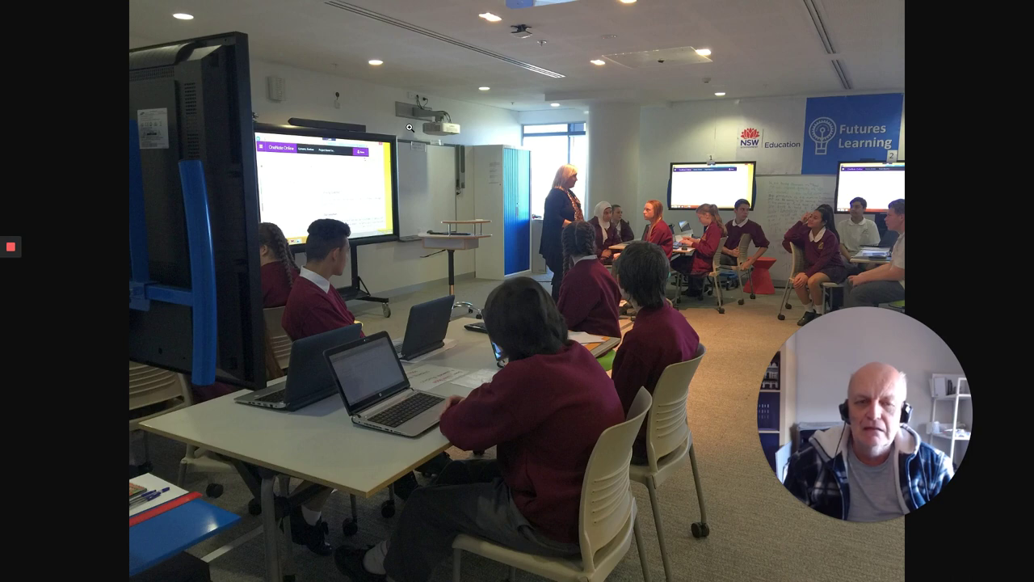
key("alt+Tab")
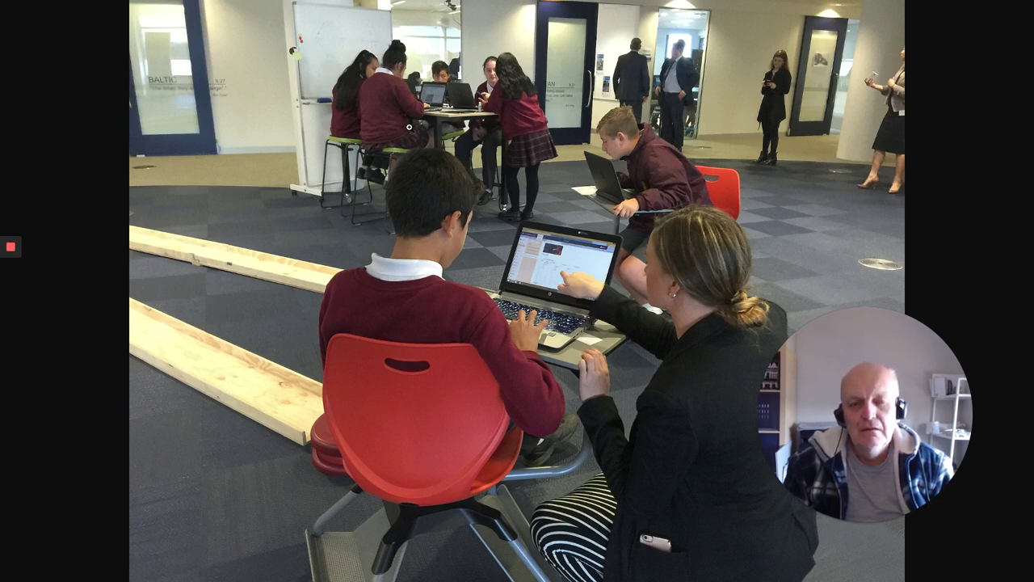
Step: Advance the full-screen kiosk slideshow to the next page
key("Right")
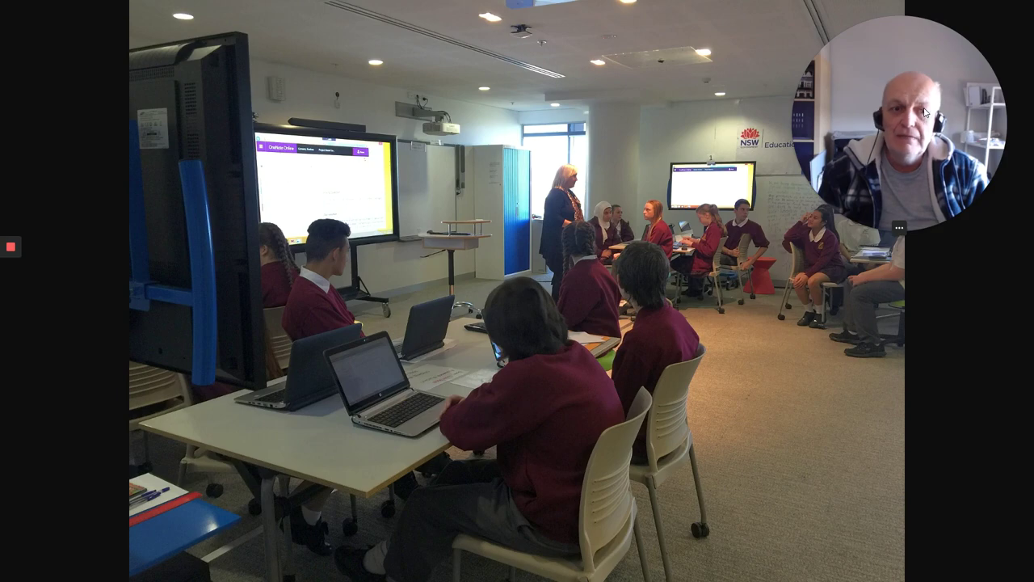
Step: Advance the kiosk to the Sydney city dashboard, then on to the next classroom photo
key("Right")
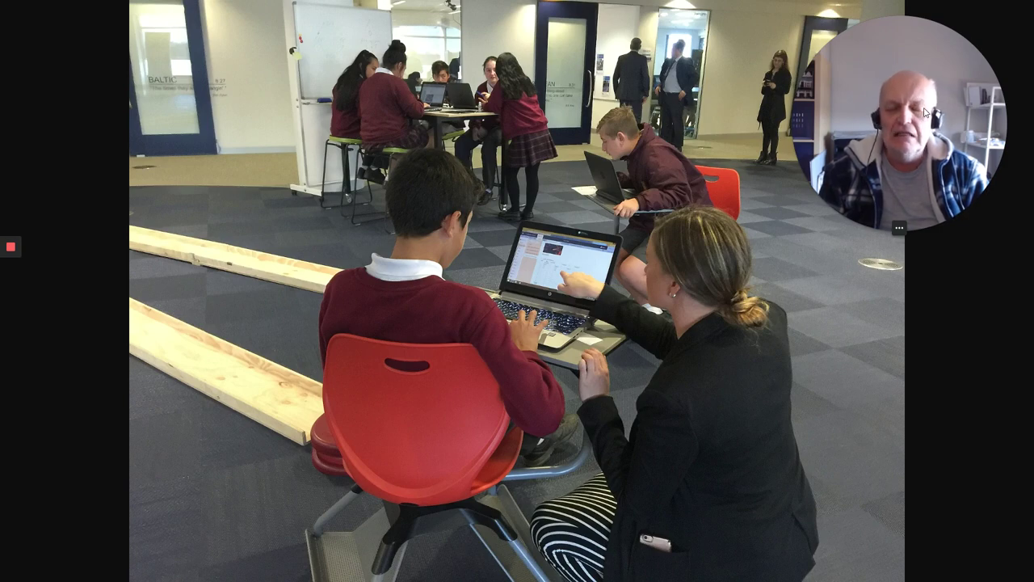
key("Right")
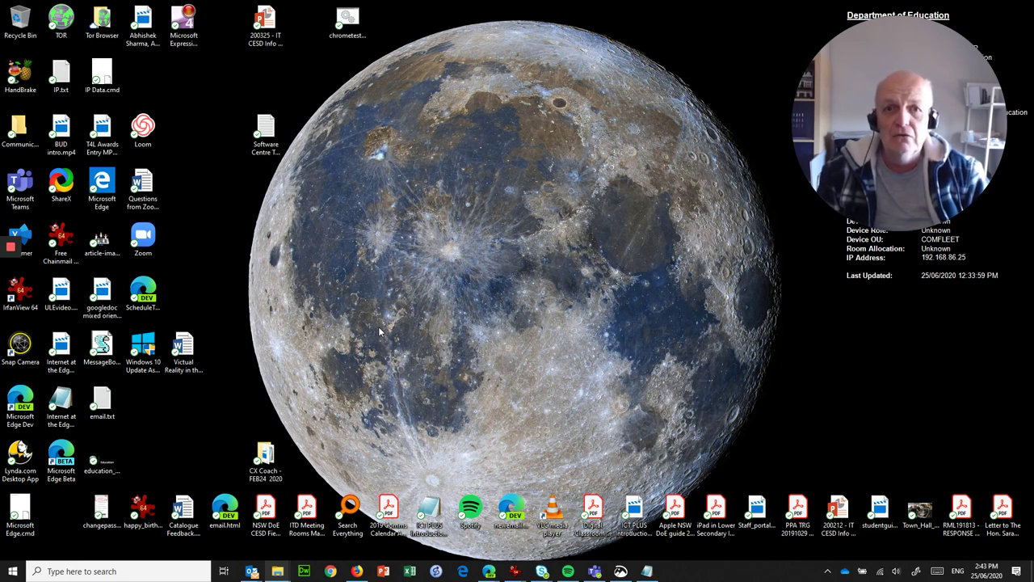
Step: Restore chrometest.cmd in Notepad, move it up-left, enlarge it, and place the cursor below the last command
left_click(647, 571)
left_click_drag(472, 108, 358, 92)
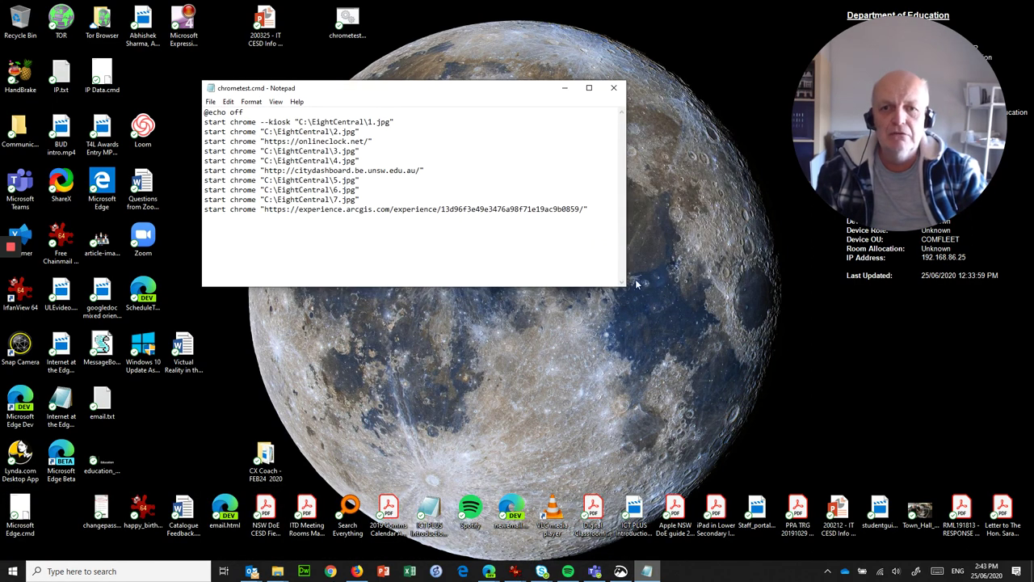
left_click_drag(627, 286, 646, 331)
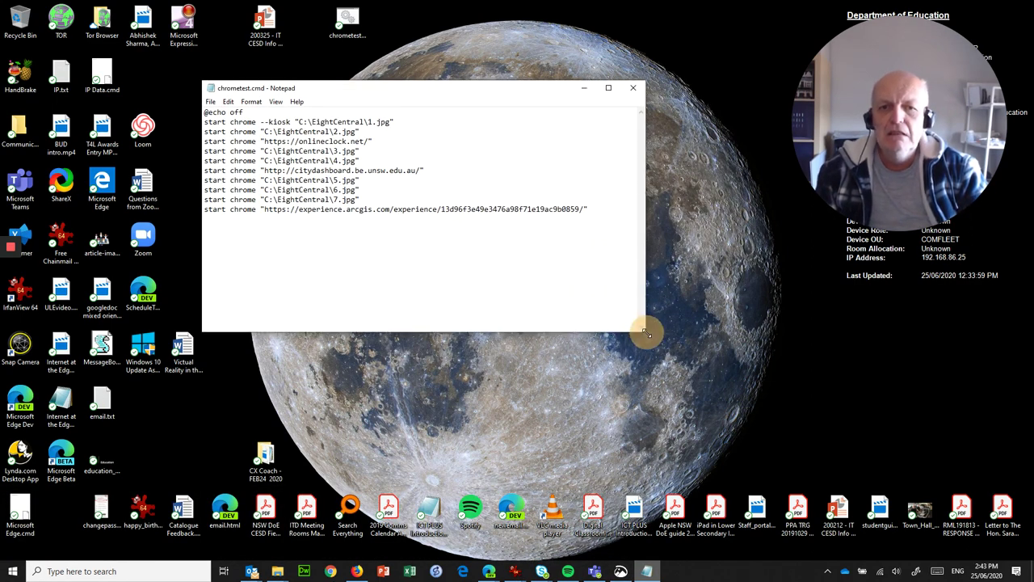
left_click(357, 228)
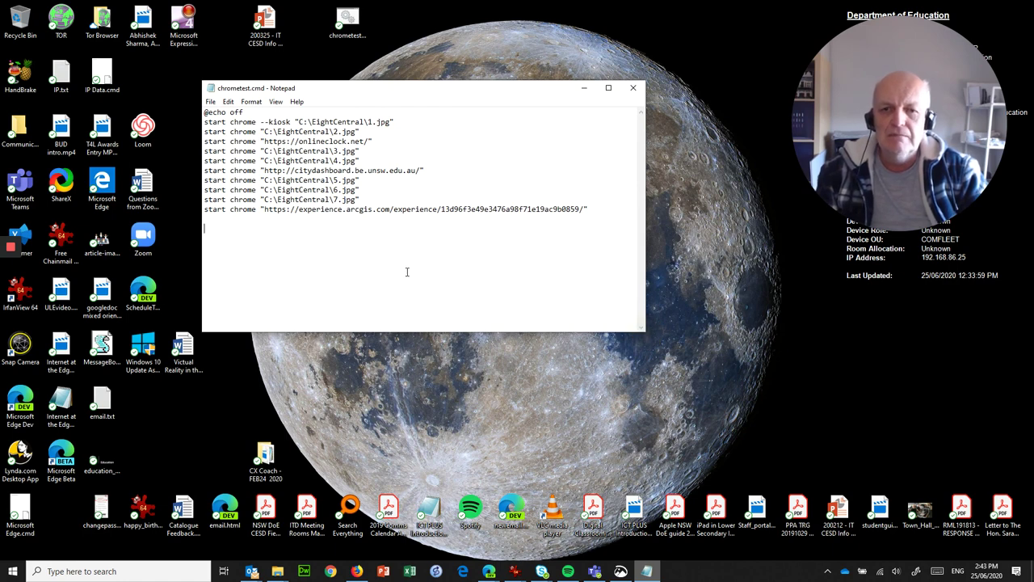